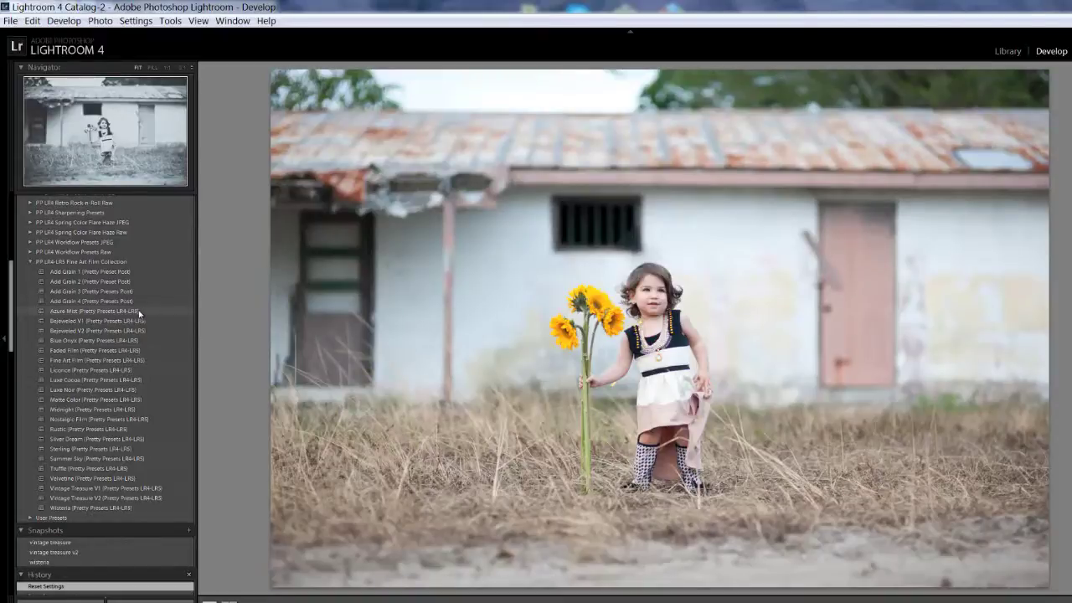
# Preview Azure Mist, Bejeweled V1, Bejeweled V2, Blue Onyx and Faded Film, undoing back to the original.
pyautogui.click(140, 311)
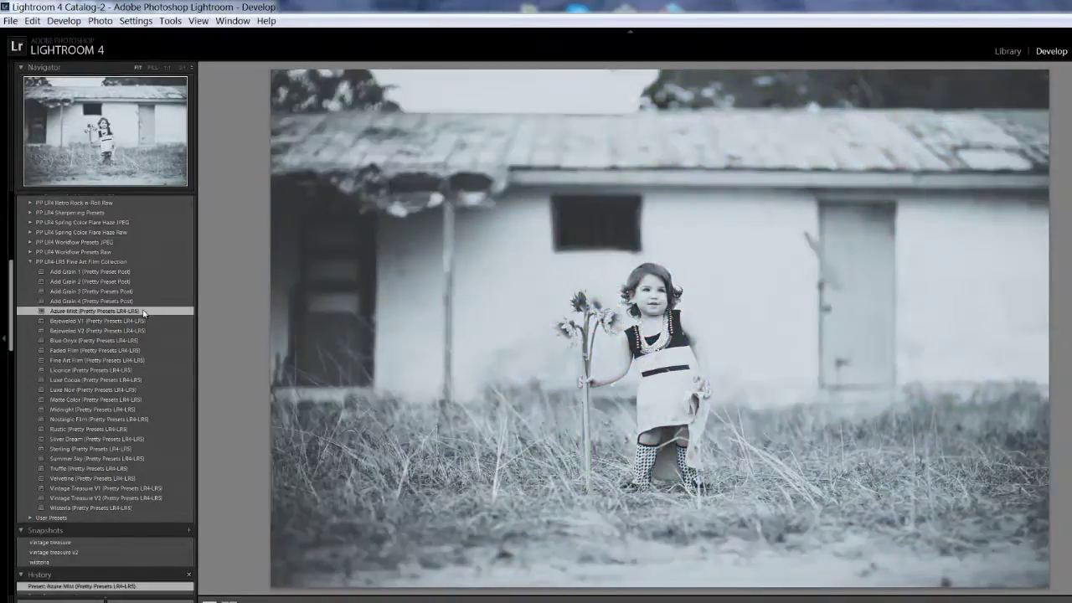
pyautogui.hotkey('ctrl', 'z')
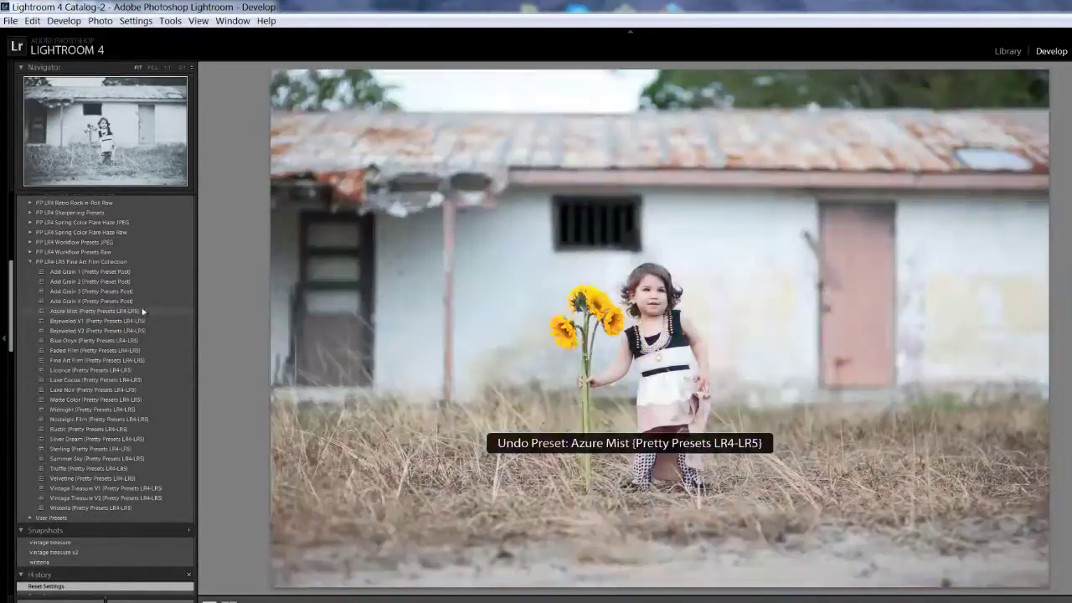
pyautogui.click(132, 321)
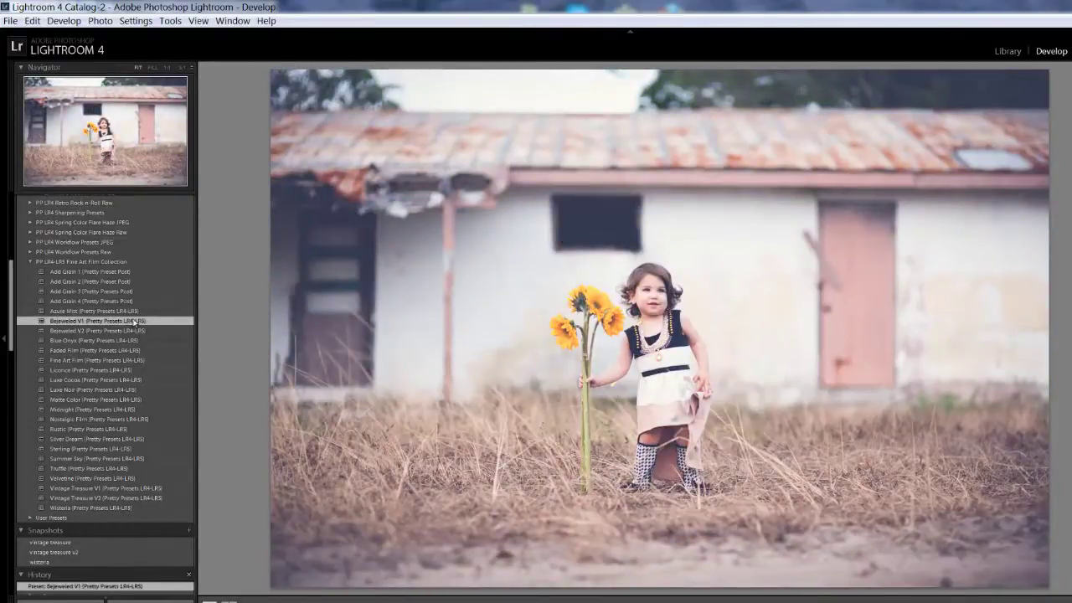
pyautogui.hotkey('ctrl', 'z')
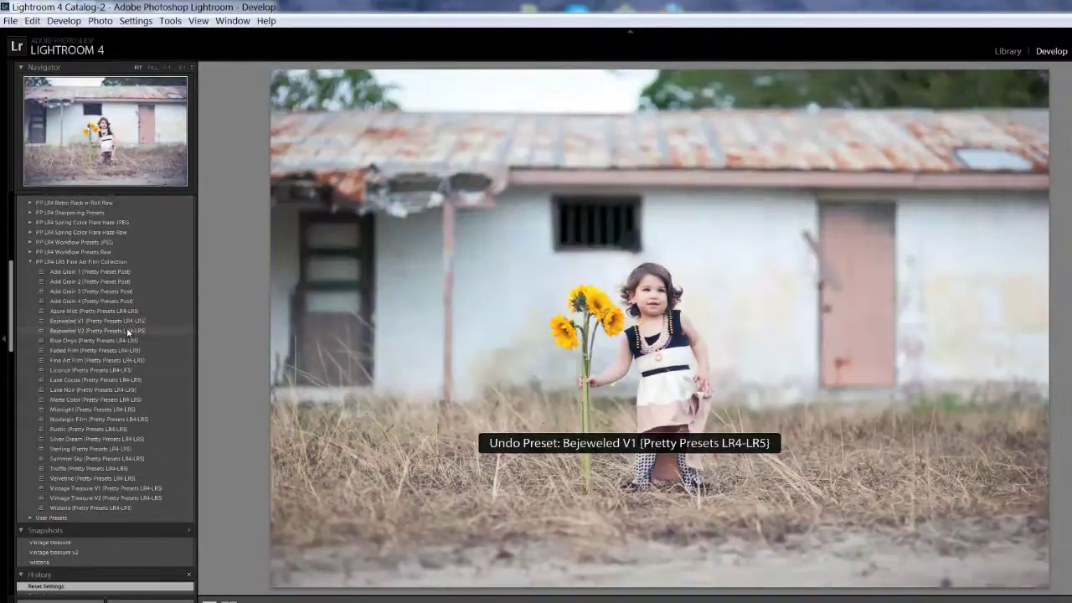
pyautogui.click(129, 332)
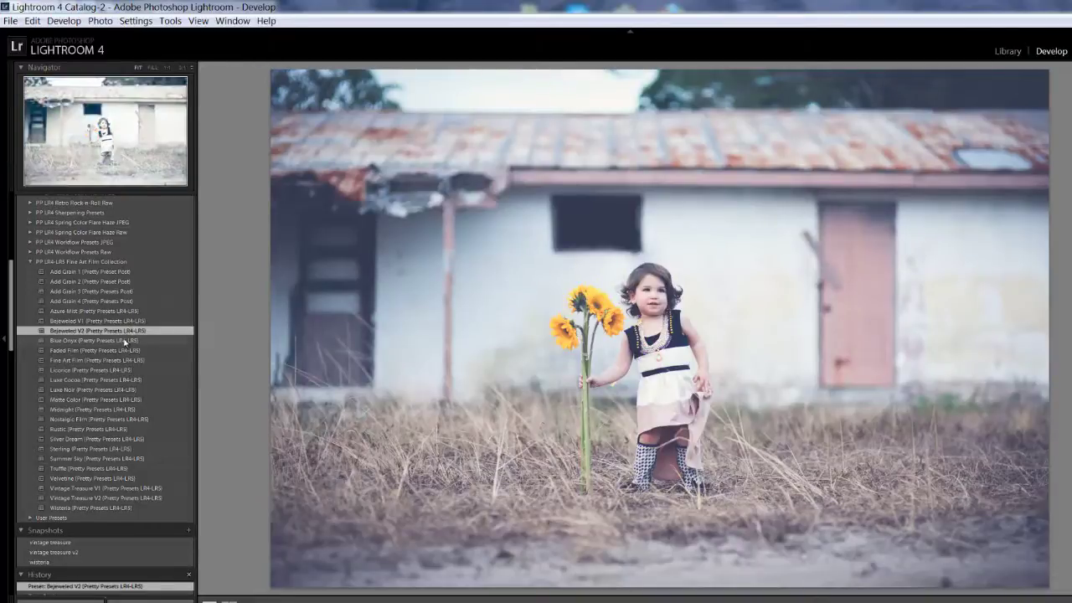
pyautogui.click(128, 340)
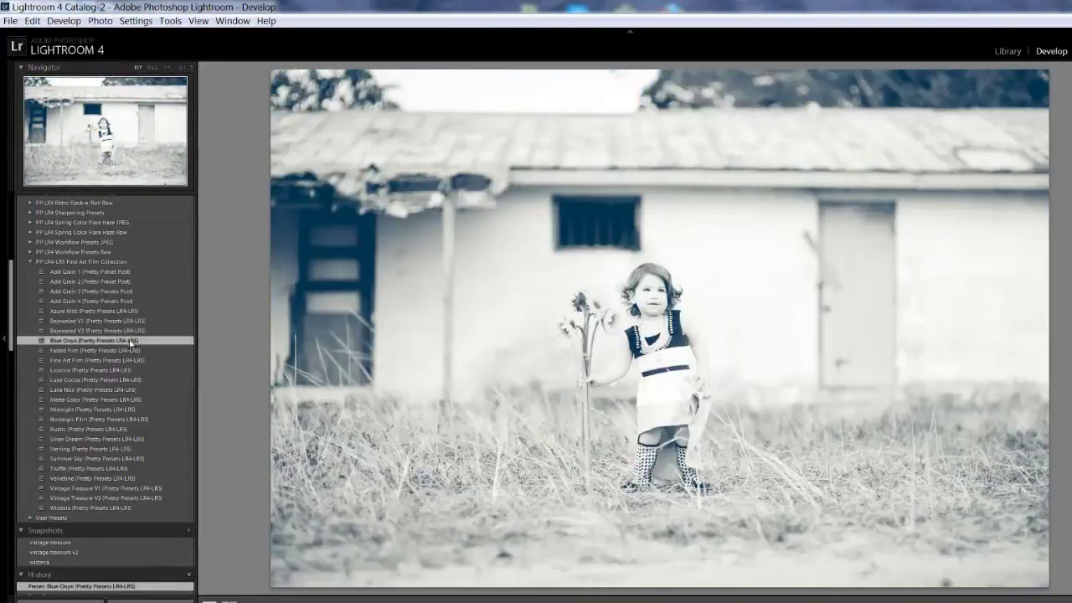
pyautogui.click(131, 351)
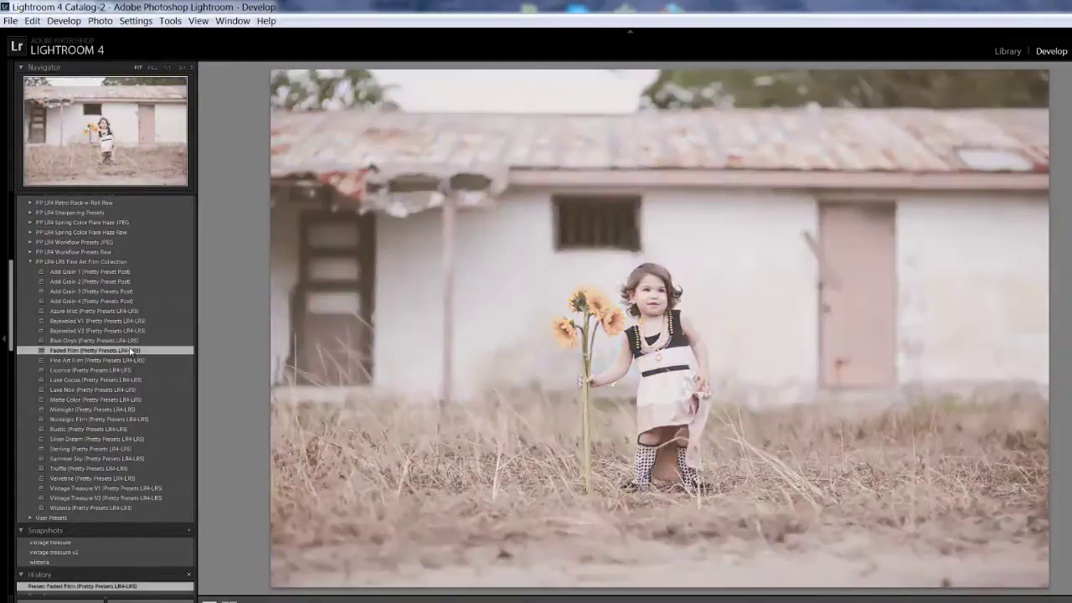
pyautogui.hotkey('ctrl', 'z')
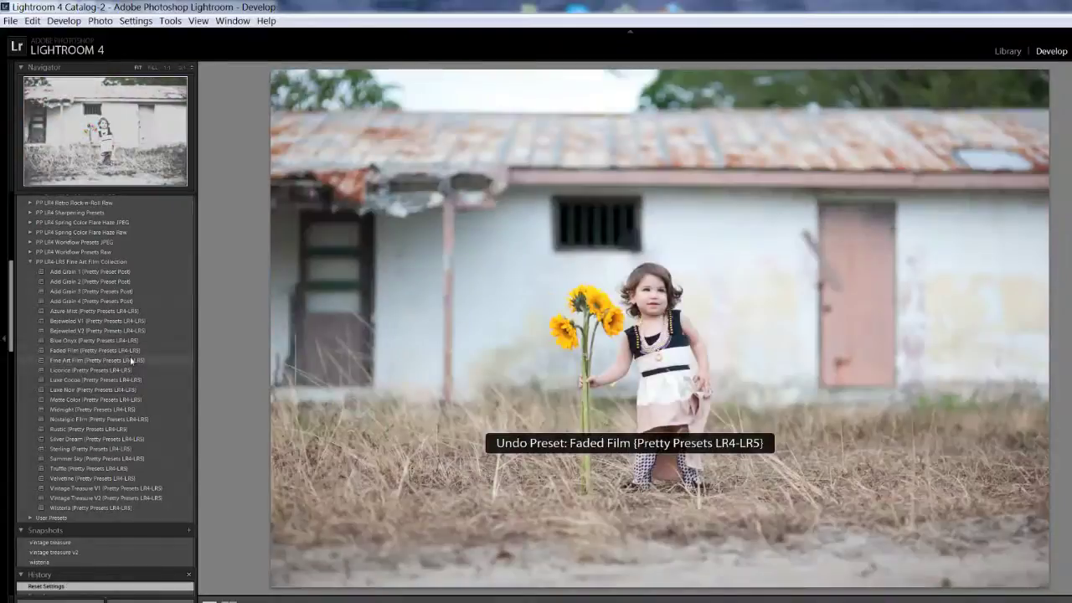
# Preview Fine Art Film, Licorice, Luxe Cocoa and Luxe Noir, undoing each one.
pyautogui.click(131, 360)
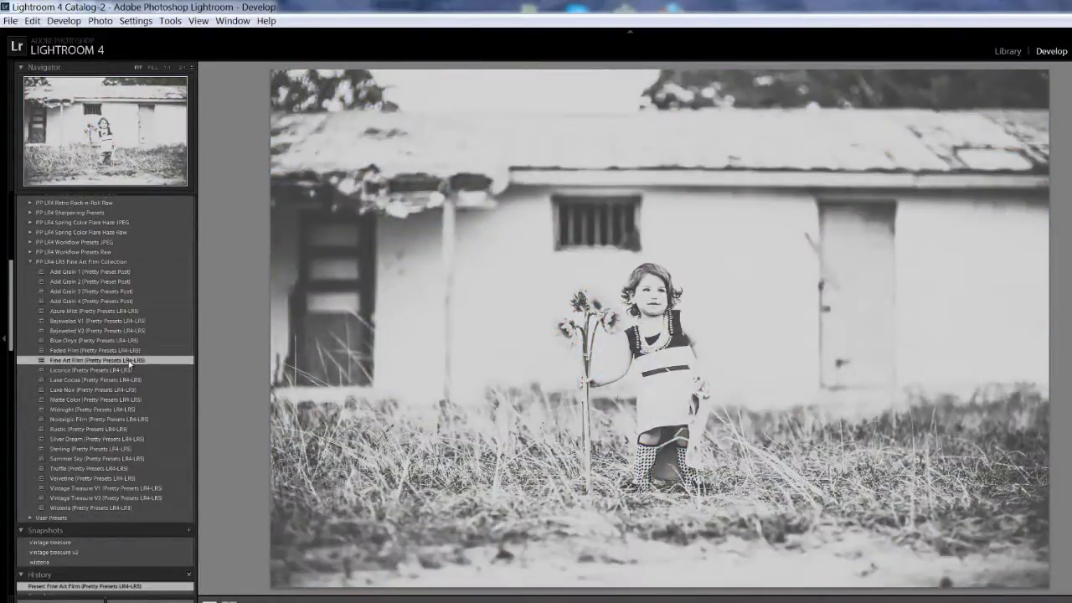
pyautogui.hotkey('ctrl', 'z')
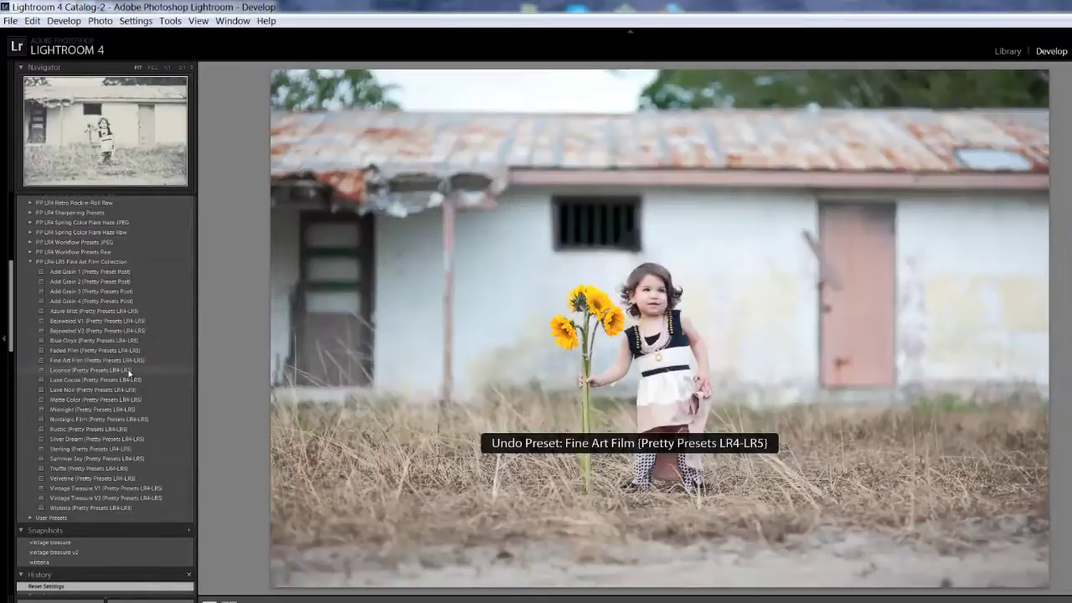
pyautogui.click(130, 370)
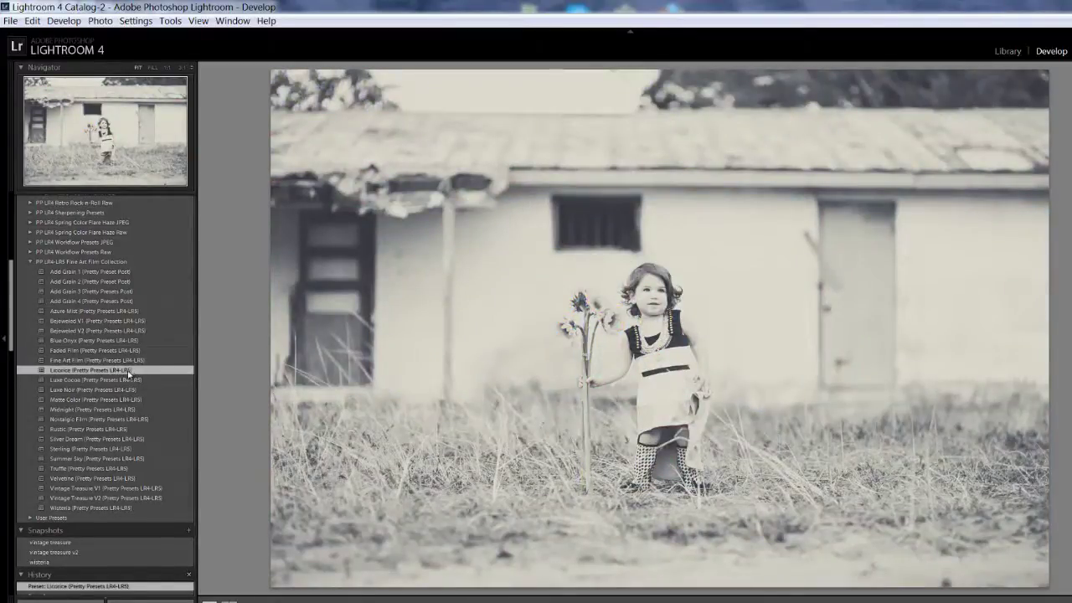
pyautogui.hotkey('ctrl', 'z')
pyautogui.click(130, 381)
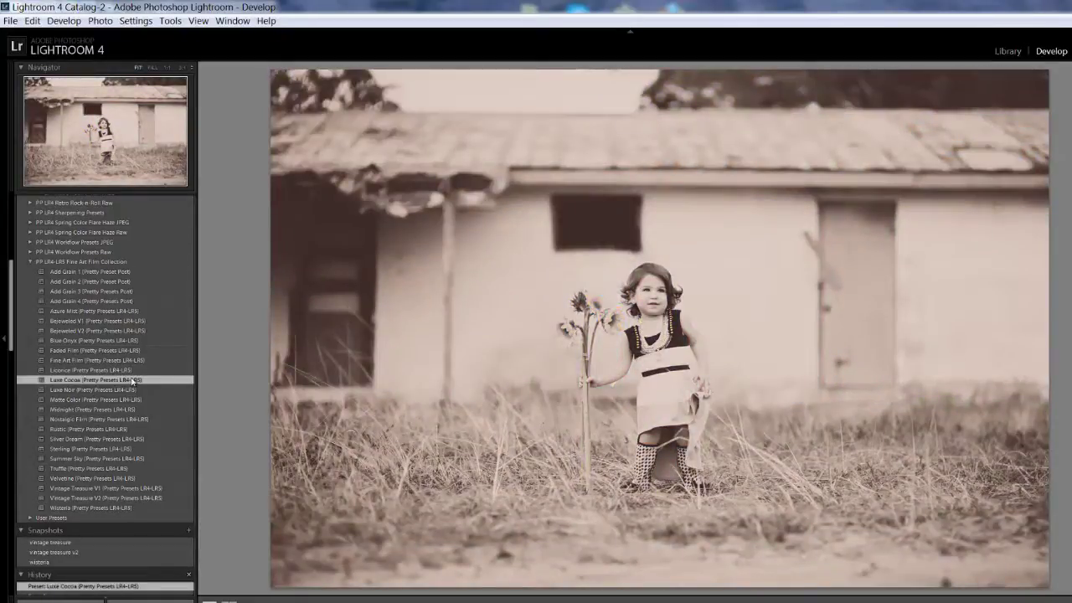
pyautogui.hotkey('ctrl', 'z')
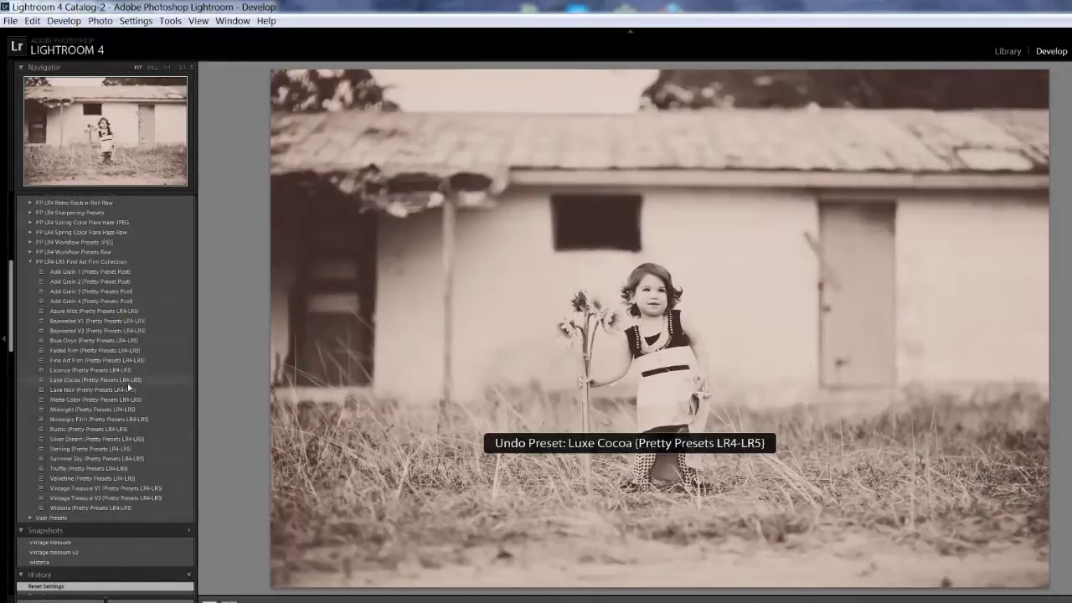
pyautogui.click(128, 390)
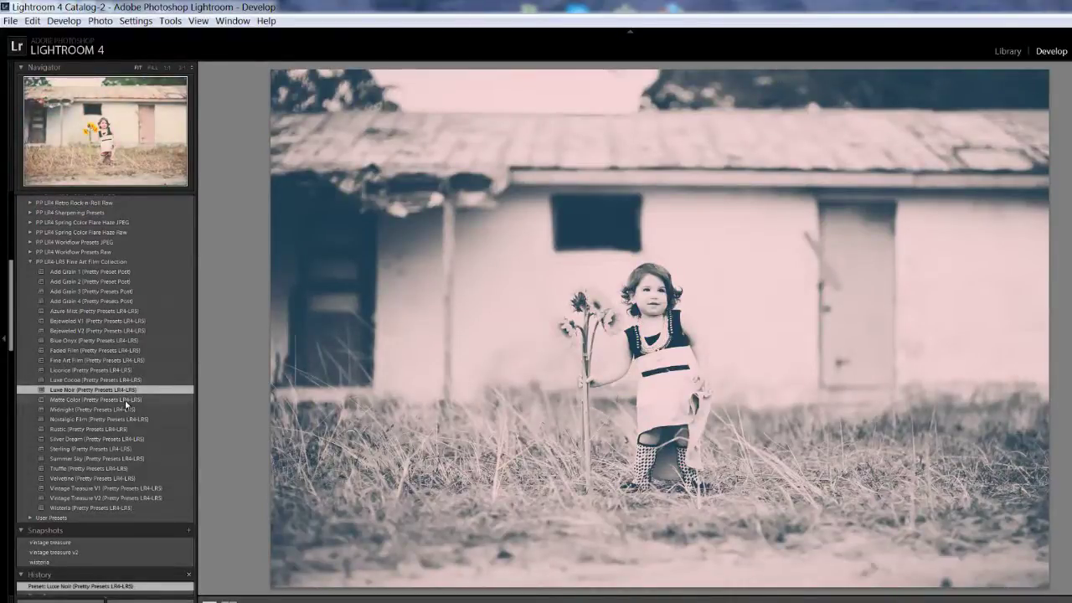
pyautogui.hotkey('ctrl', 'z')
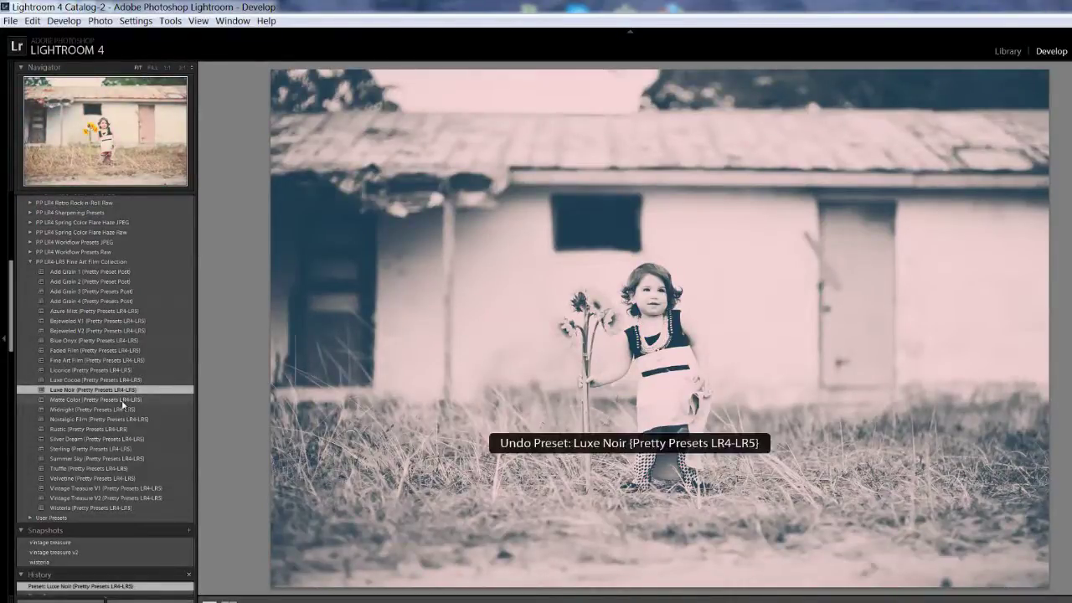
# Preview Matte Color, Midnight, Nostalgic Film, Rustic and Silver Dream, undoing each one.
pyautogui.click(123, 404)
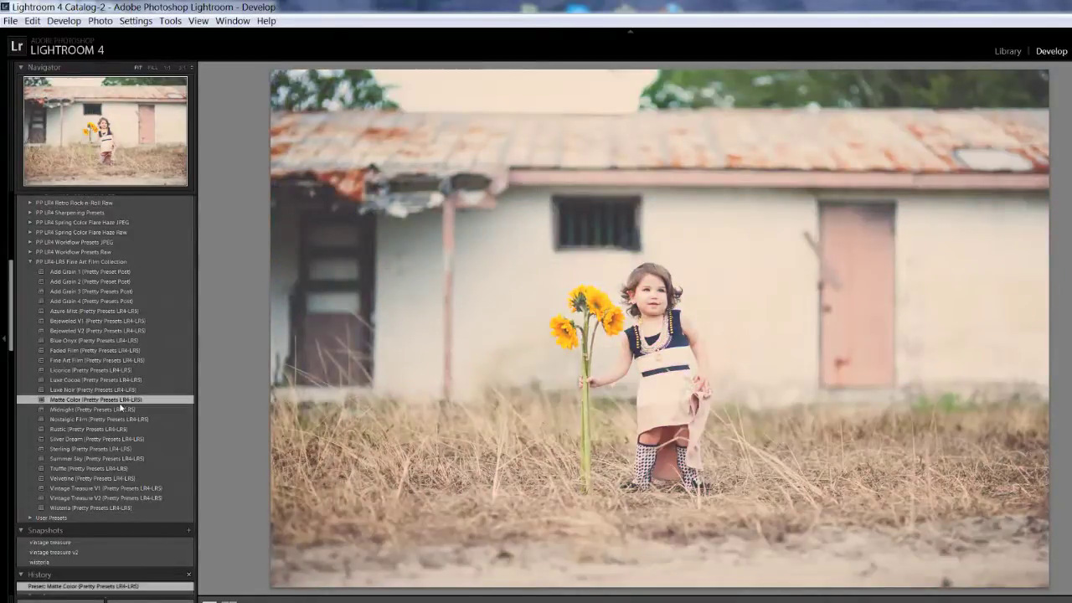
pyautogui.hotkey('ctrl', 'z')
pyautogui.click(121, 410)
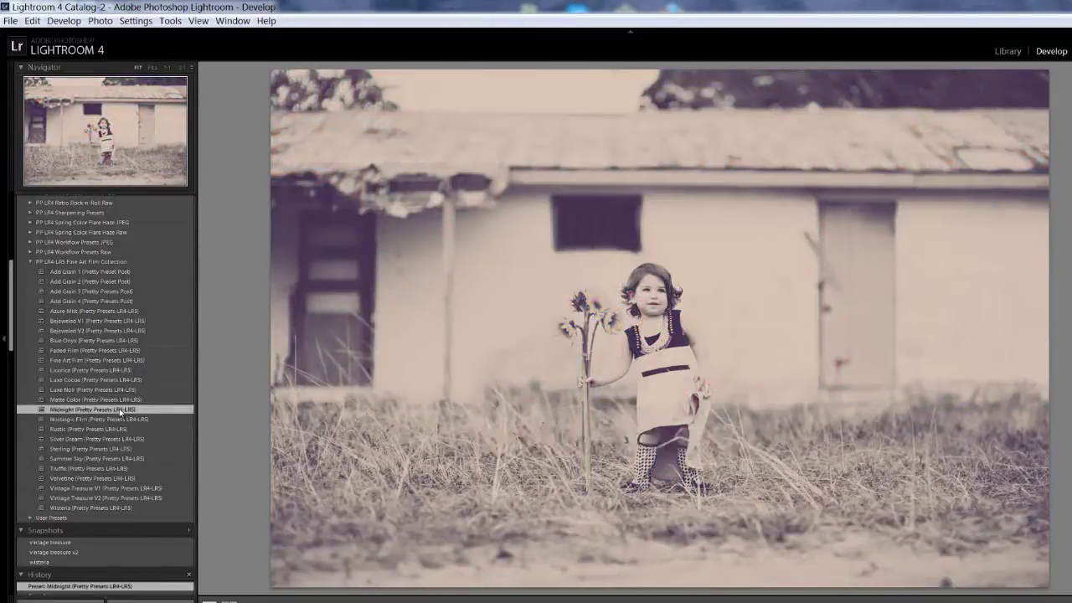
pyautogui.hotkey('ctrl', 'z')
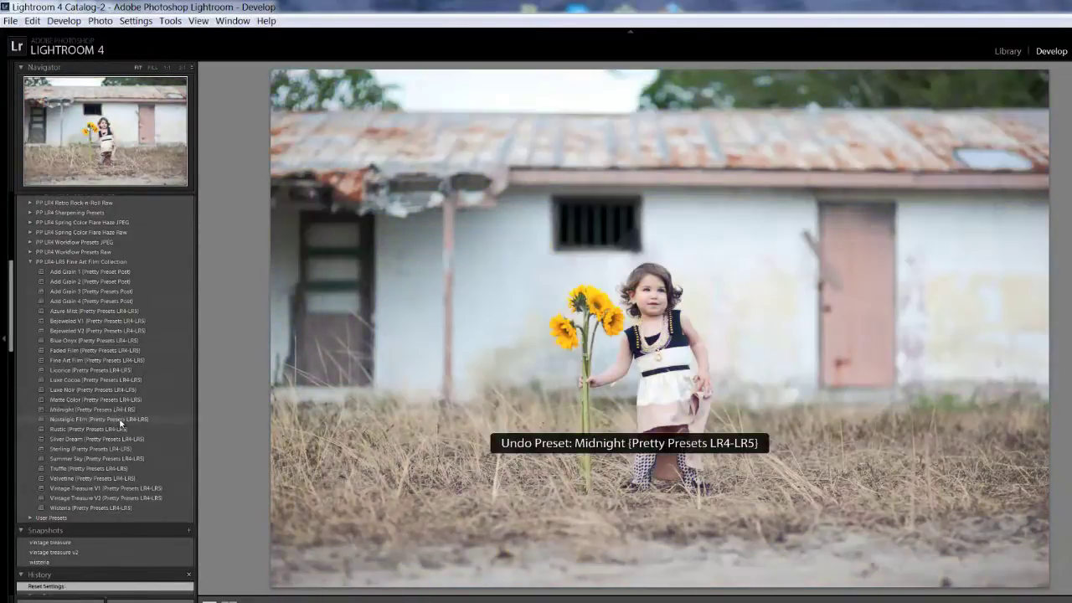
pyautogui.click(121, 419)
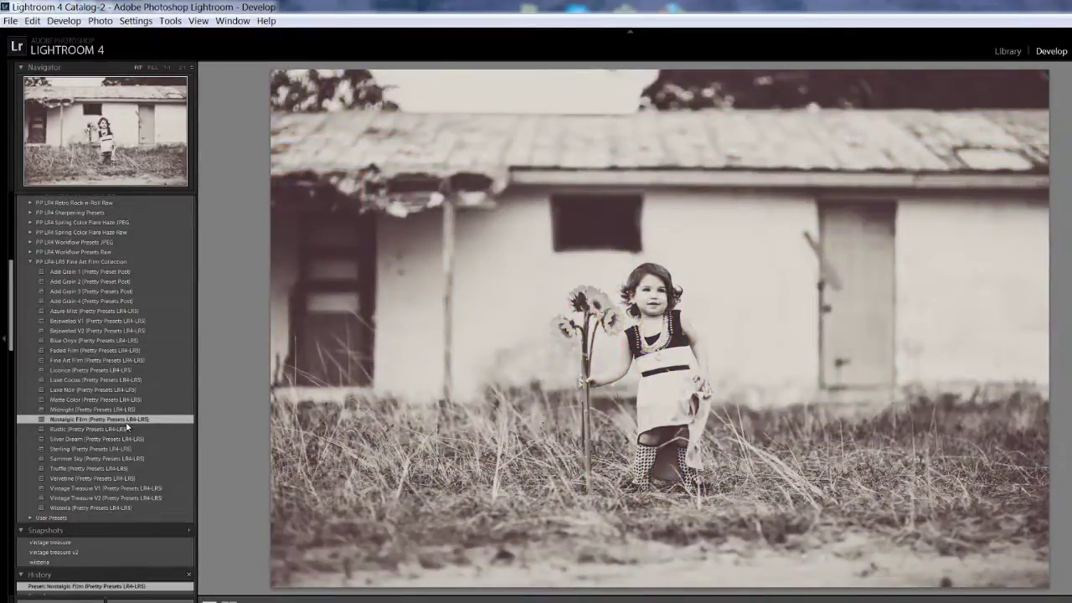
pyautogui.hotkey('ctrl', 'z')
pyautogui.click(124, 429)
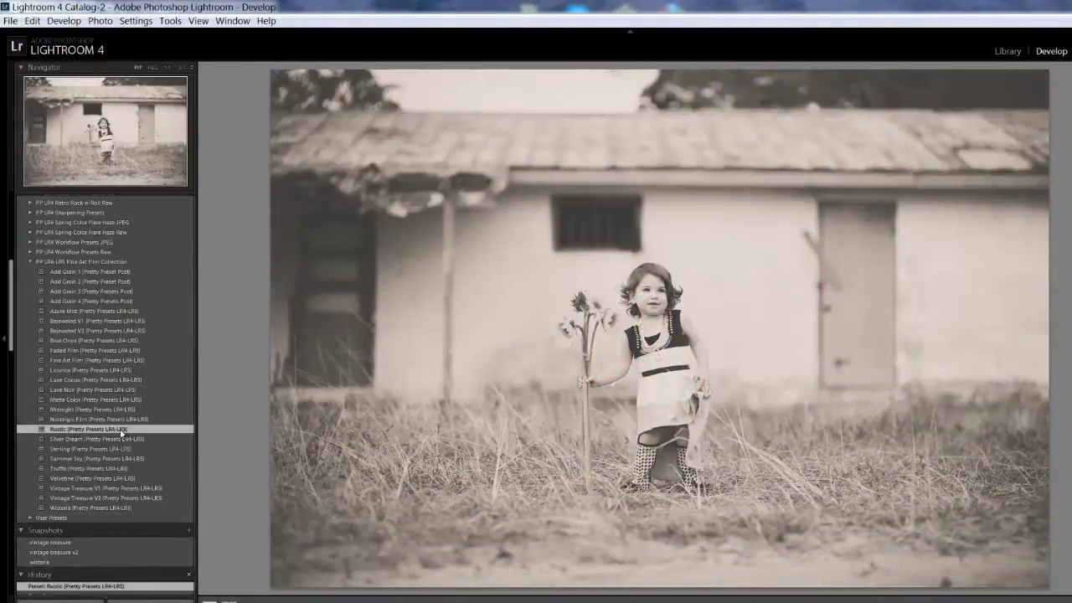
pyautogui.hotkey('ctrl', 'z')
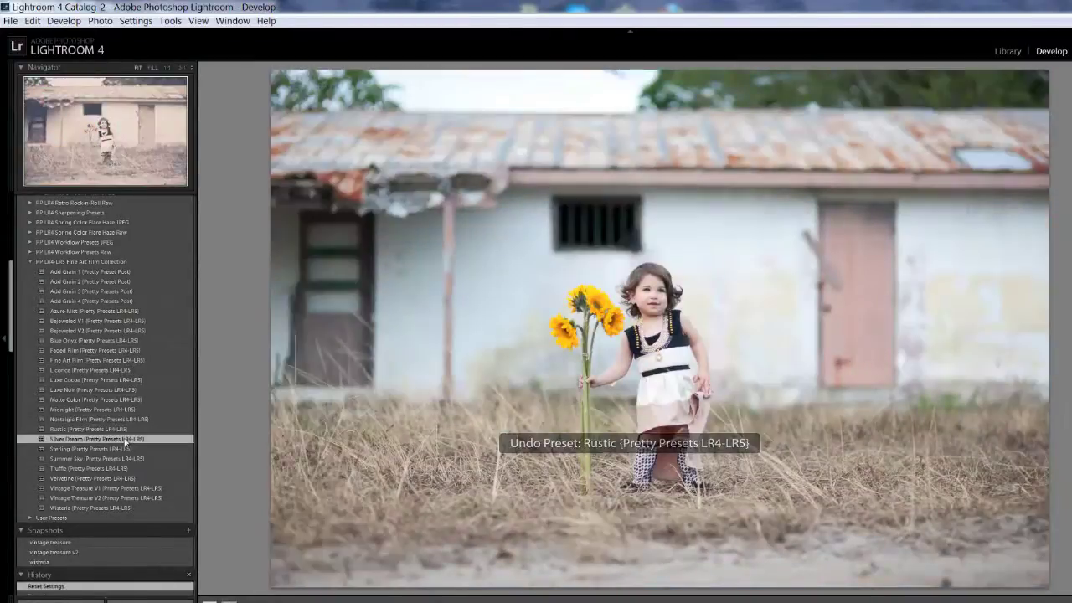
pyautogui.click(126, 439)
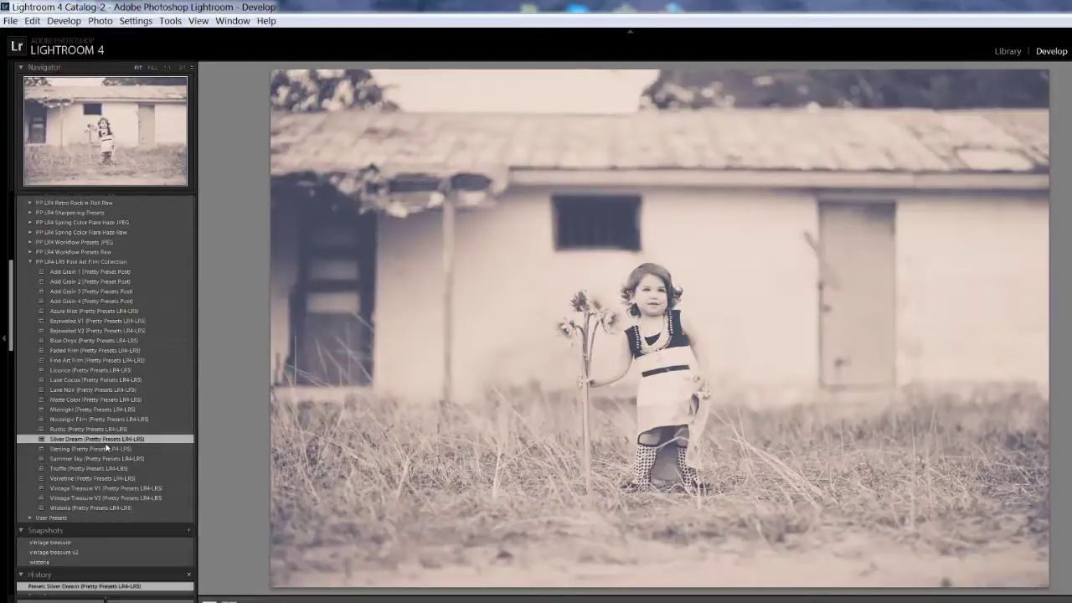
pyautogui.hotkey('ctrl', 'z')
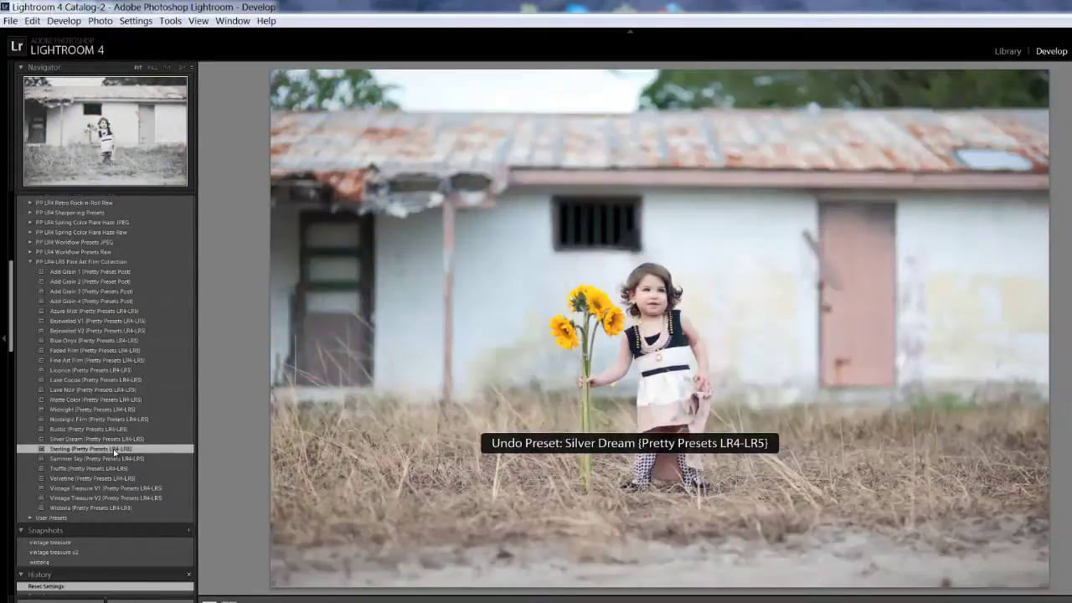
# Preview Sterling, Summer Sky, Truffle and Velvetine, undoing each to restore the original colours.
pyautogui.click(116, 450)
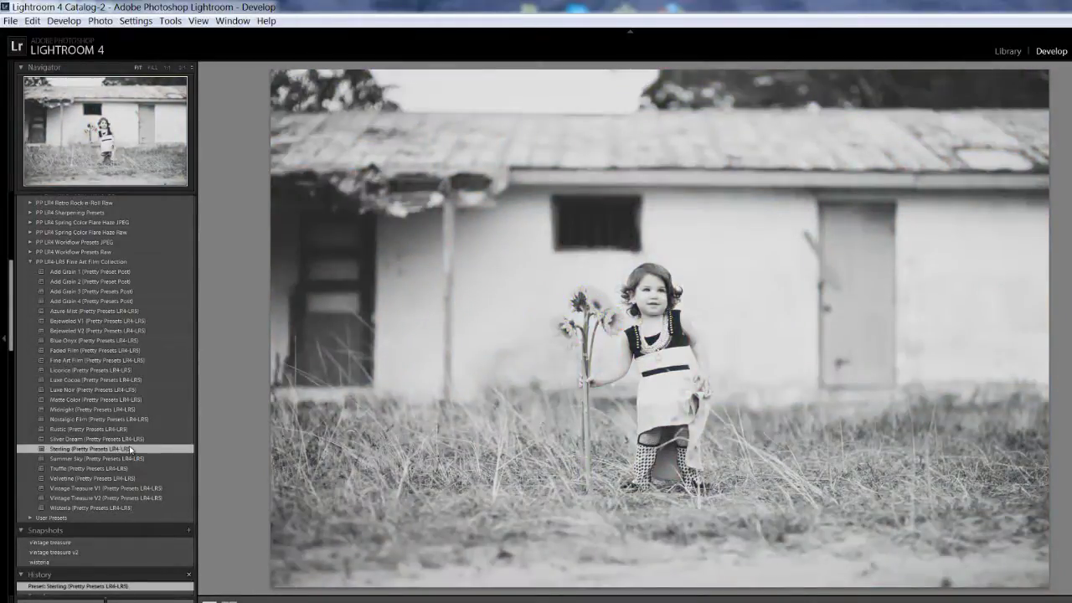
pyautogui.hotkey('ctrl', 'z')
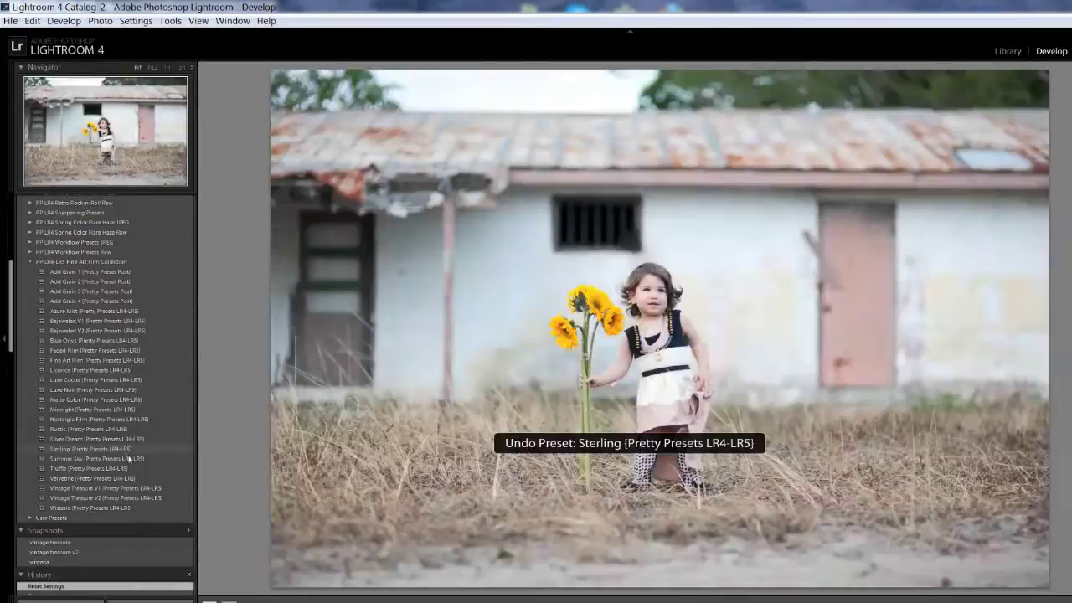
pyautogui.click(126, 458)
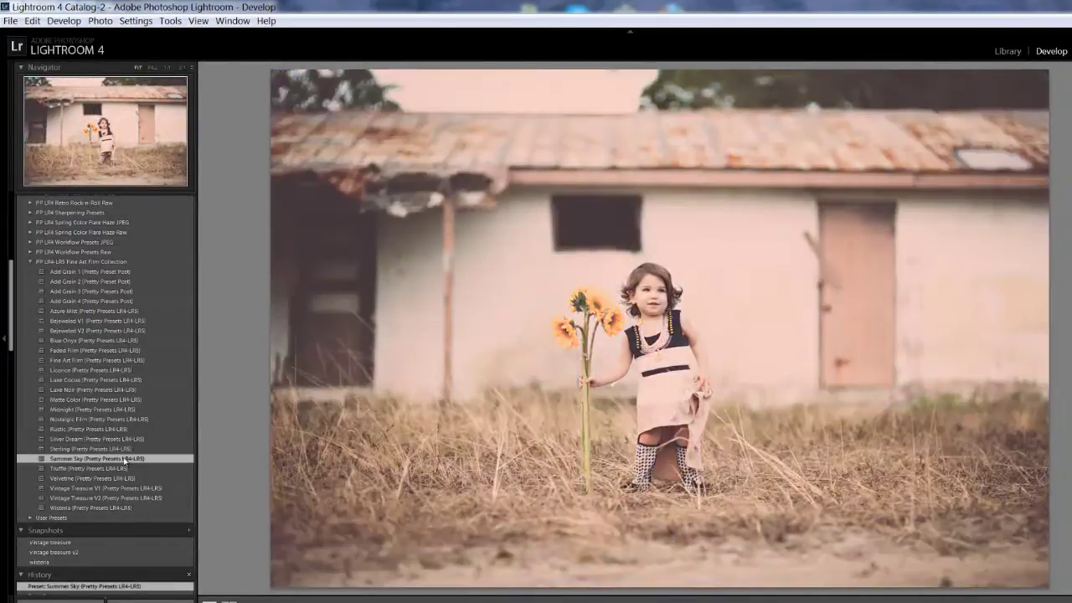
pyautogui.hotkey('ctrl', 'z')
pyautogui.click(124, 468)
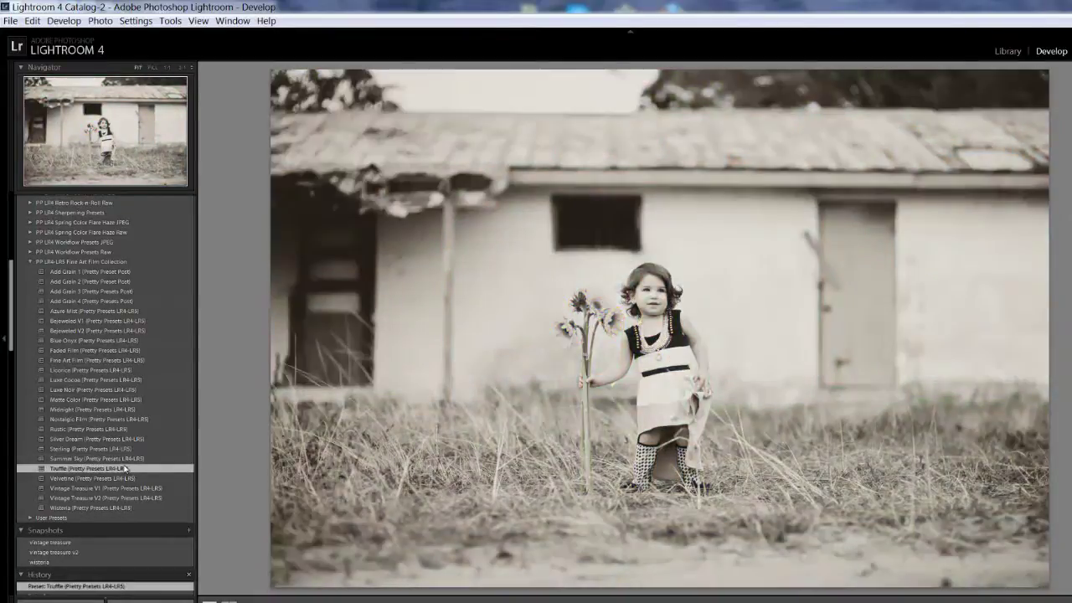
pyautogui.hotkey('ctrl', 'z')
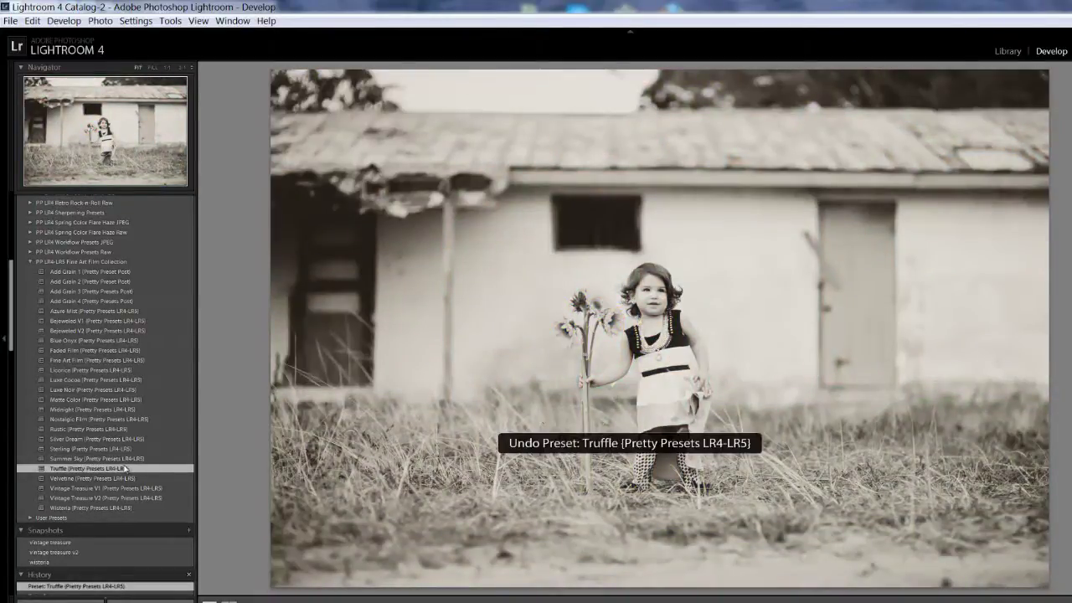
pyautogui.click(126, 478)
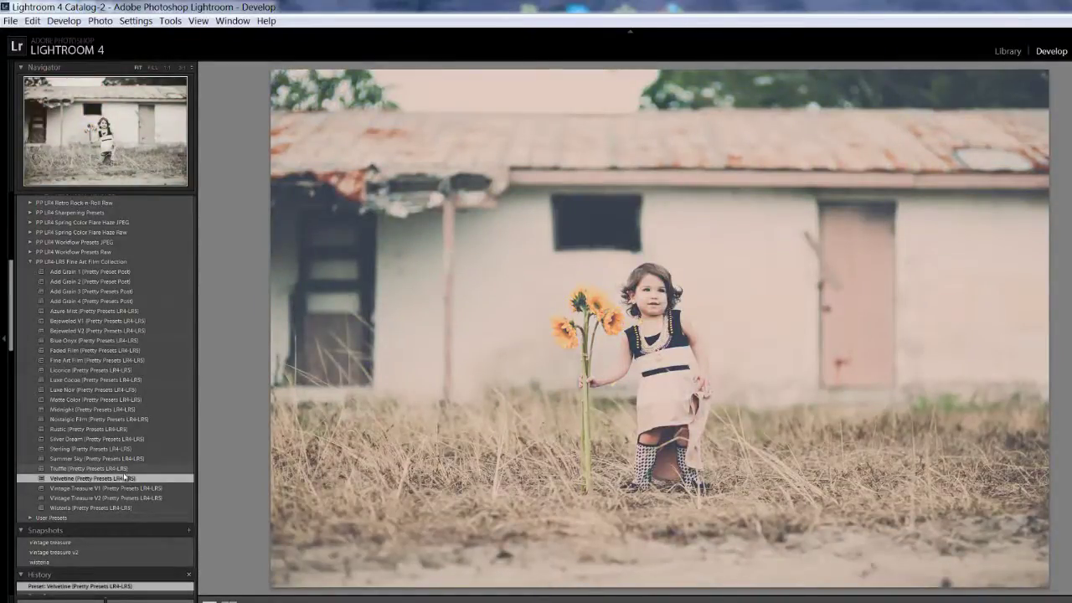
pyautogui.hotkey('ctrl', 'z')
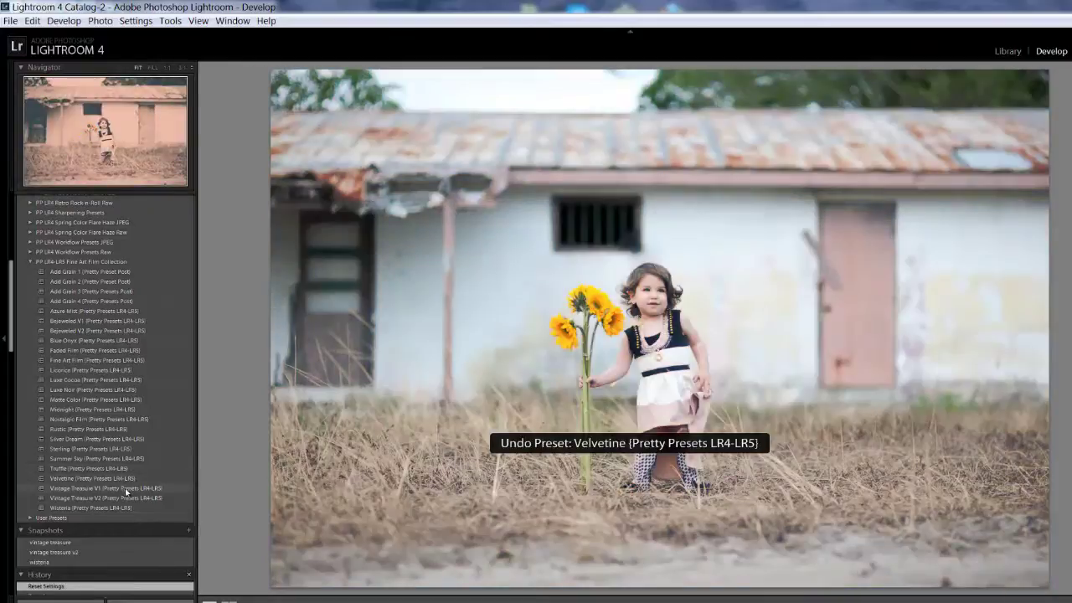
# Preview Vintage Treasure V1 and V2, undoing each, then apply the Wisteria preset.
pyautogui.click(126, 490)
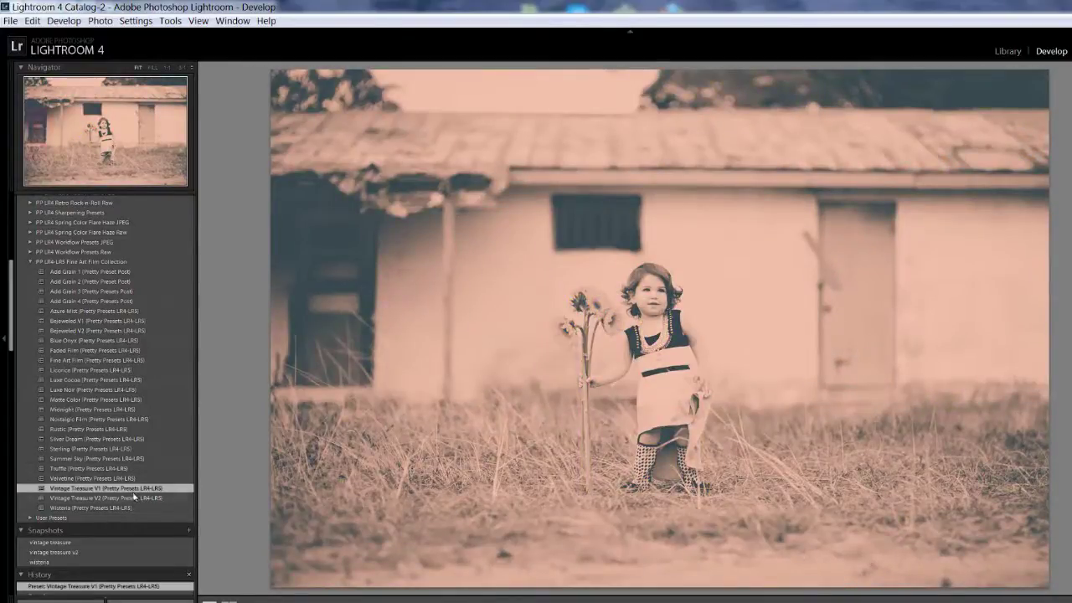
pyautogui.hotkey('ctrl', 'z')
pyautogui.click(134, 498)
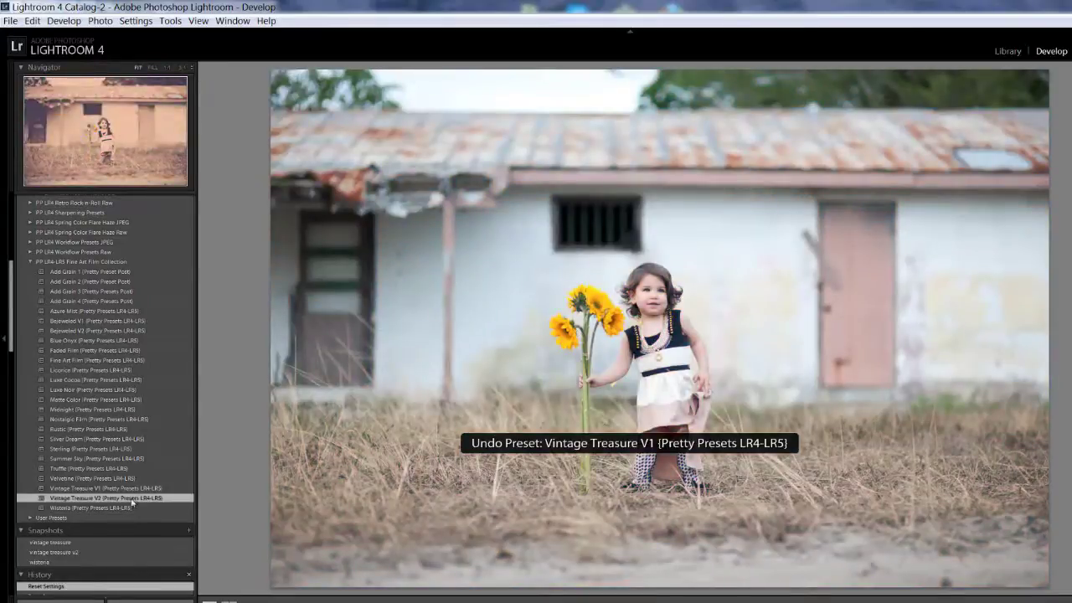
pyautogui.click(133, 498)
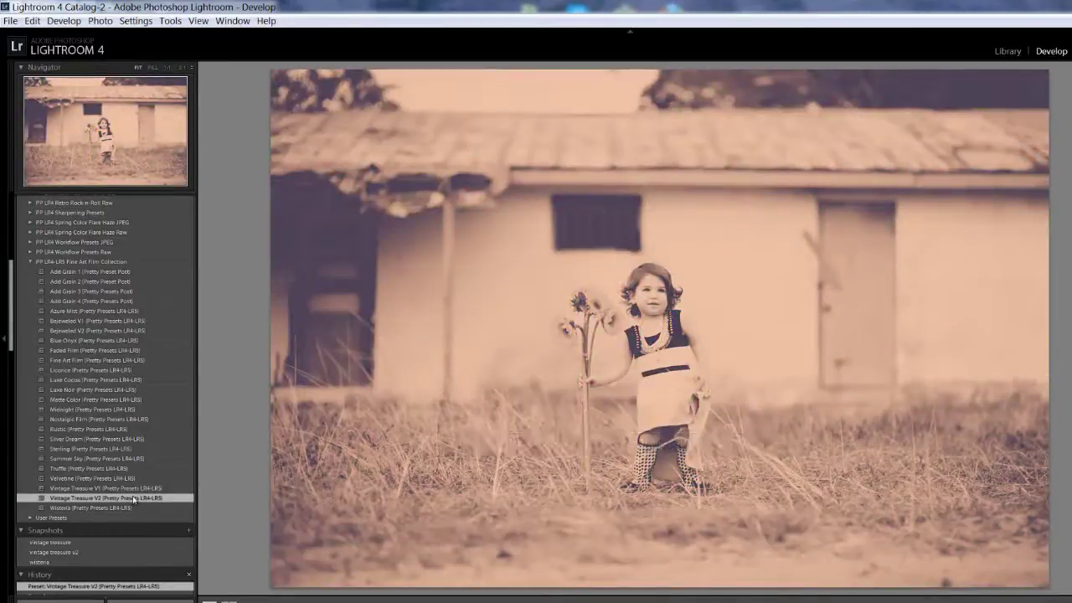
pyautogui.hotkey('ctrl', 'z')
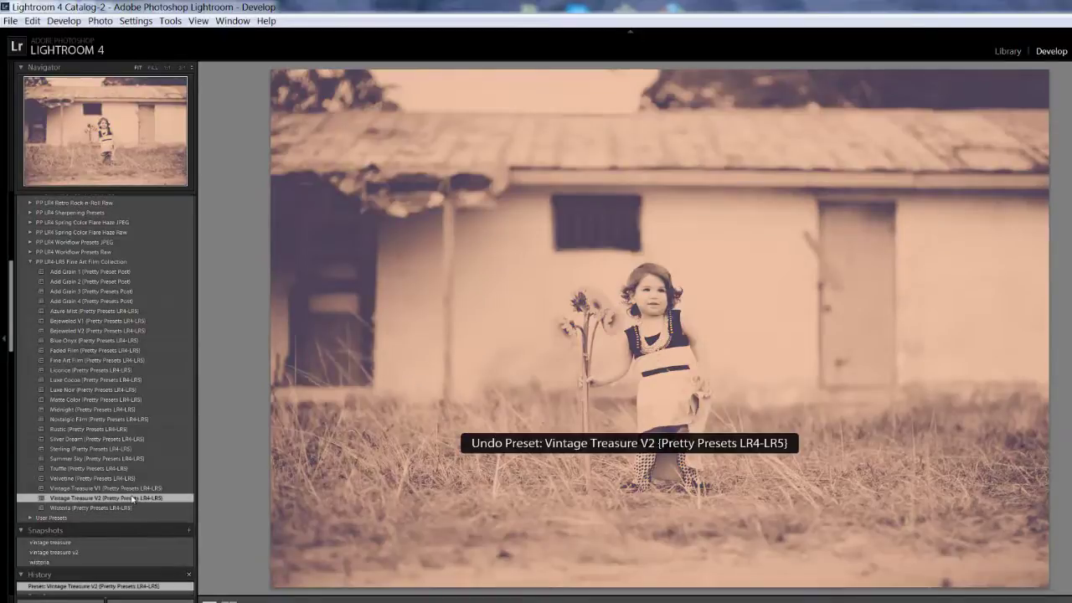
pyautogui.click(125, 507)
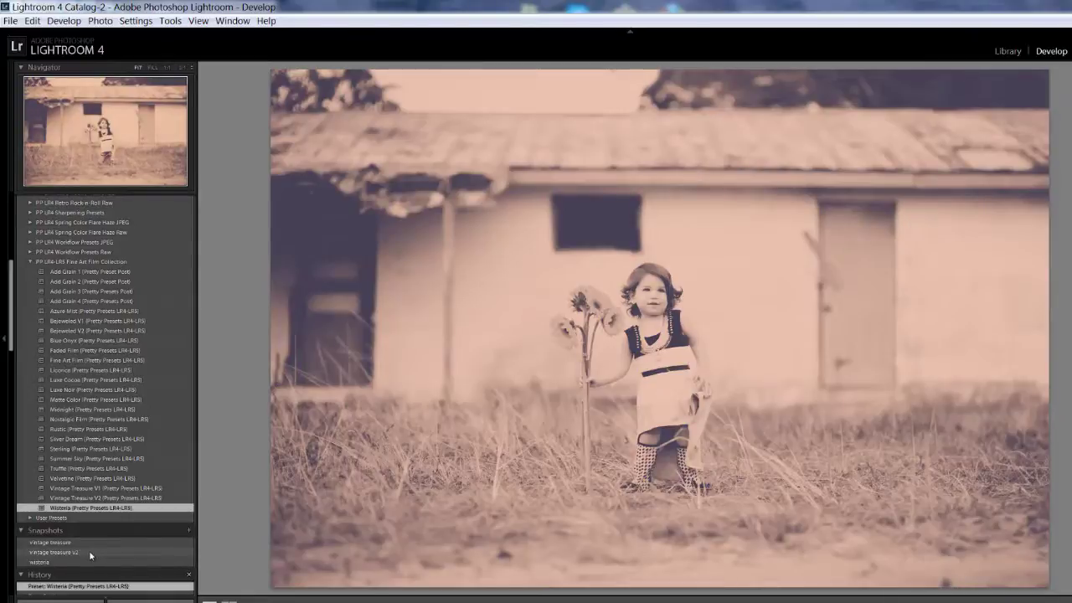
pyautogui.click(89, 554)
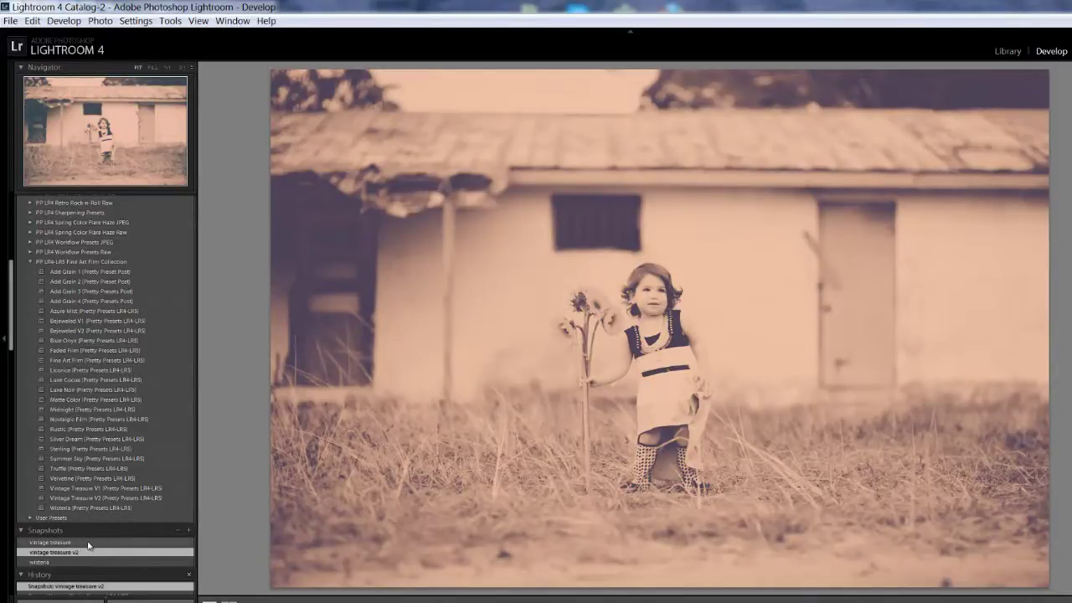
pyautogui.click(89, 544)
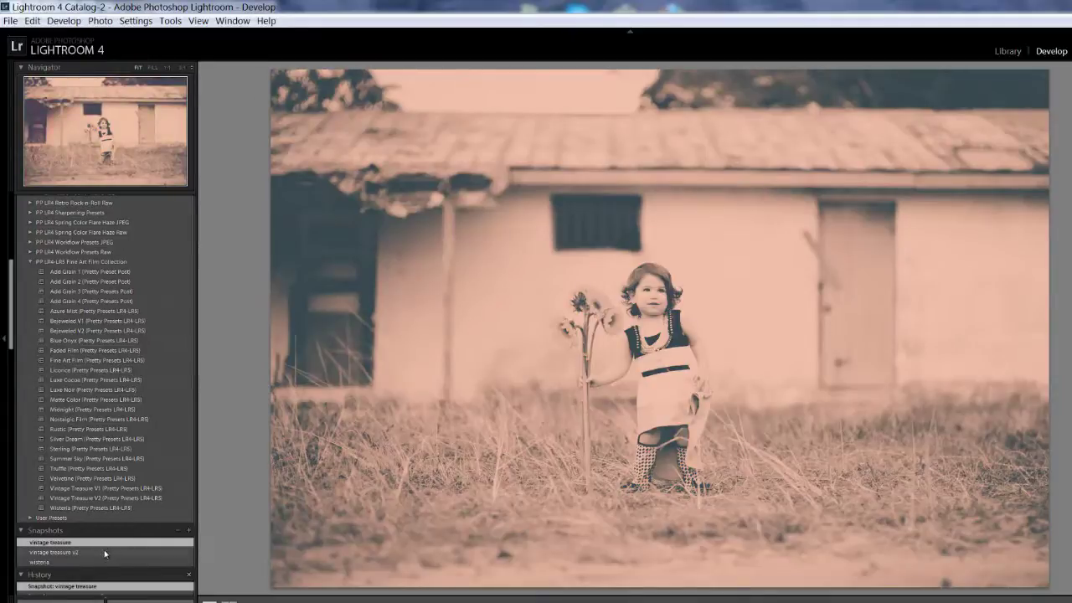
pyautogui.click(105, 553)
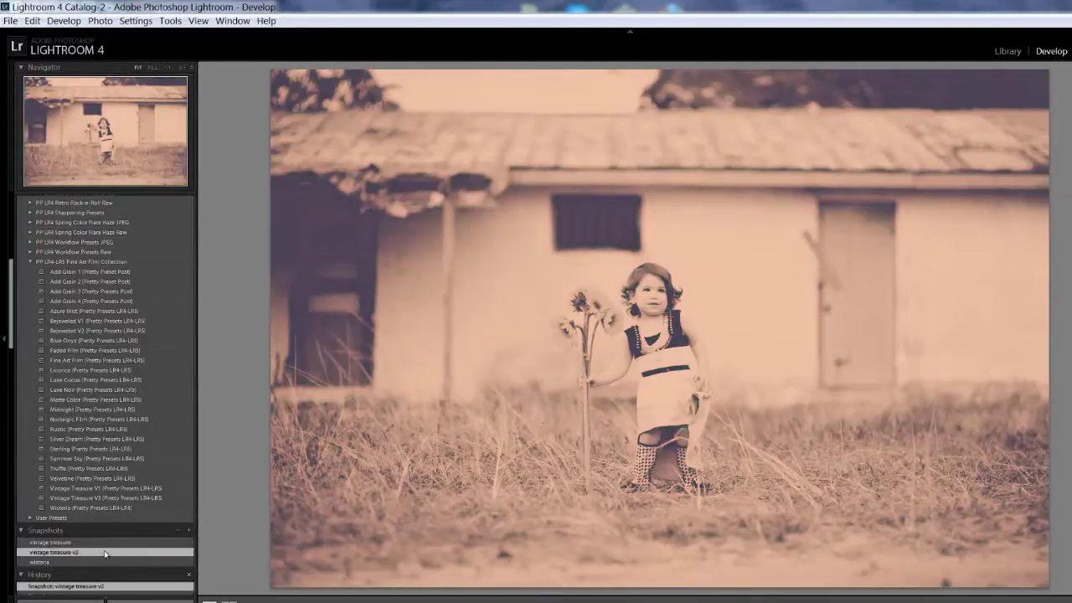
pyautogui.click(105, 563)
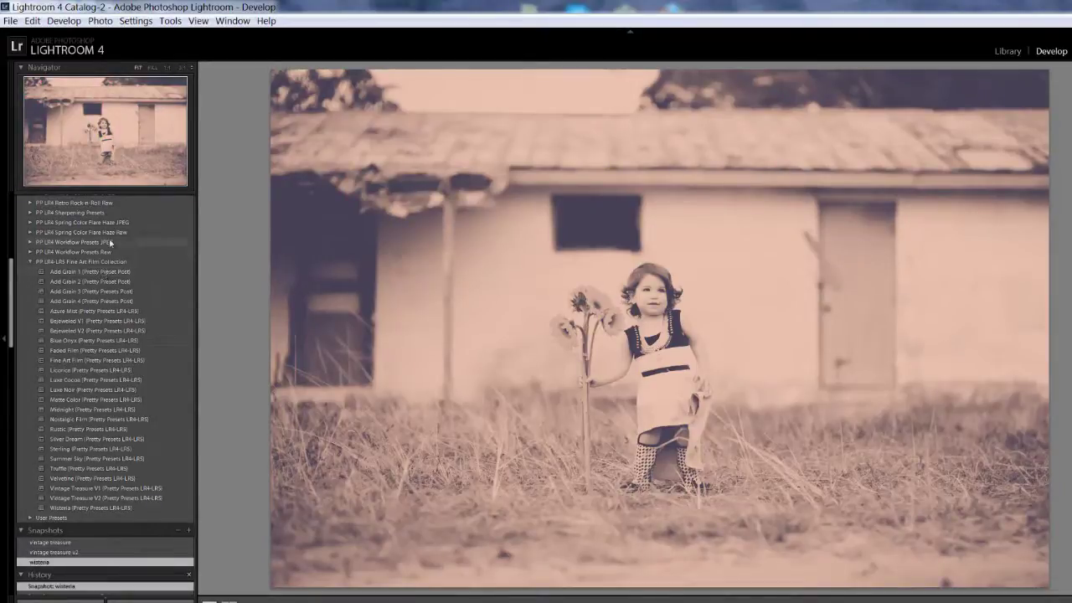
pyautogui.press('z')
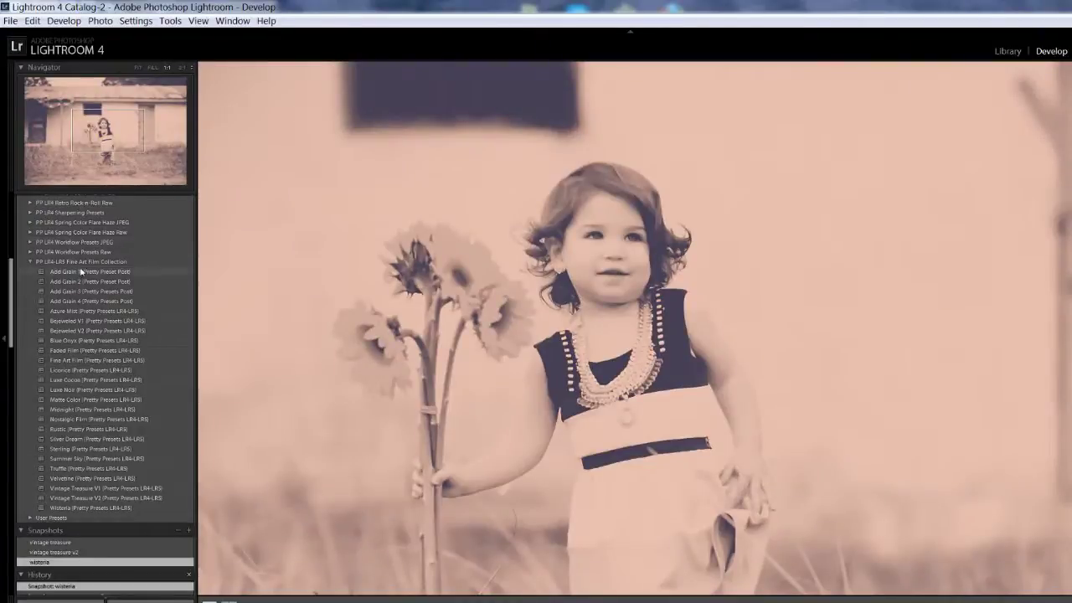
pyautogui.click(93, 272)
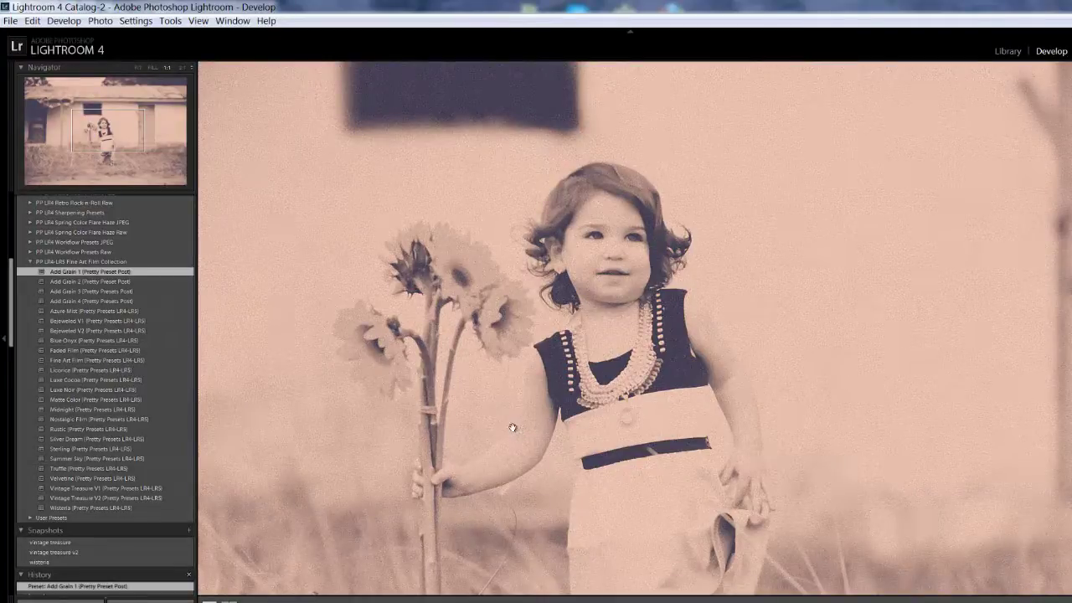
pyautogui.click(130, 283)
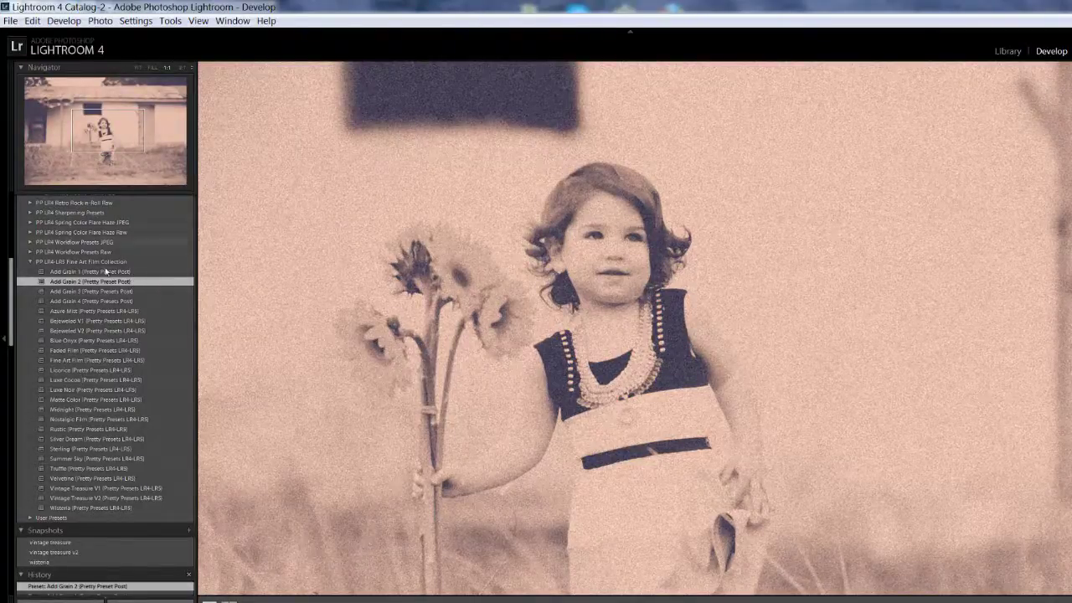
pyautogui.moveTo(12, 318); pyautogui.dragTo(14, 358)
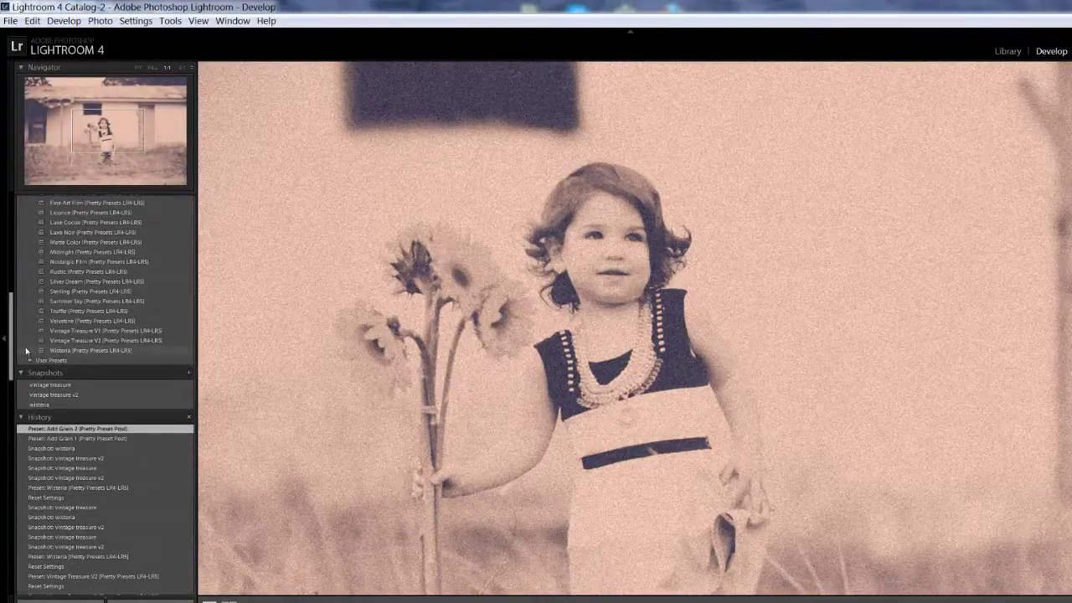
pyautogui.click(49, 449)
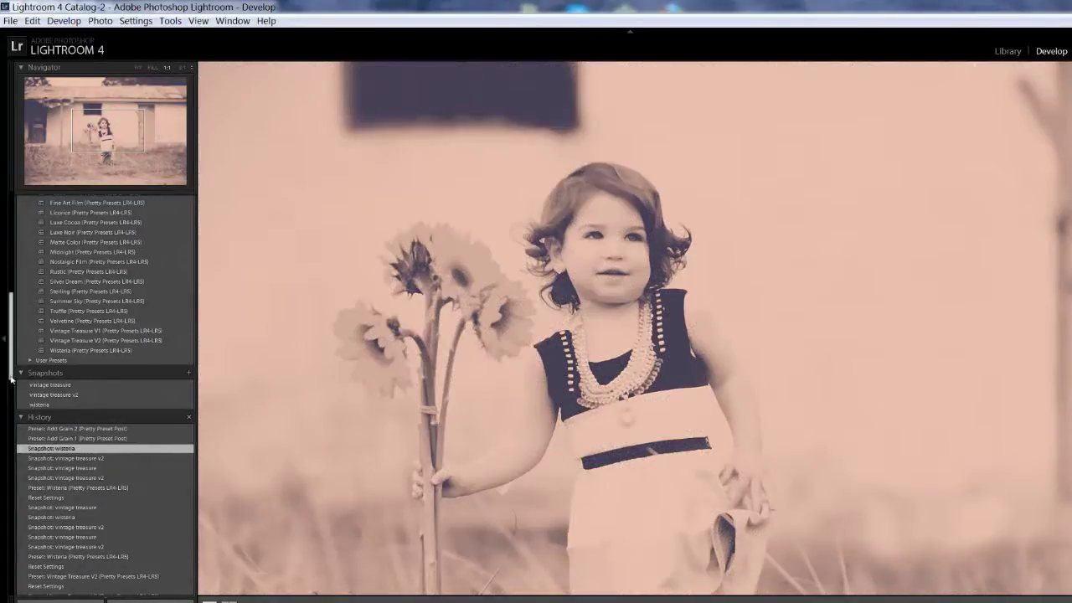
pyautogui.moveTo(11, 380); pyautogui.dragTo(9, 354)
pyautogui.press('z')
pyautogui.hotkey('ctrl', '-')
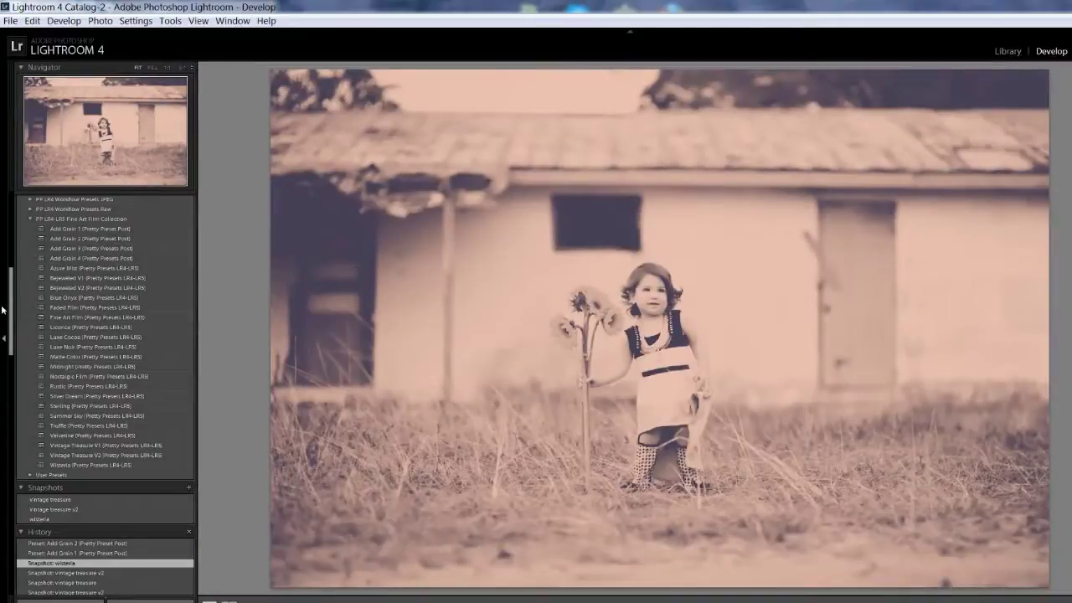